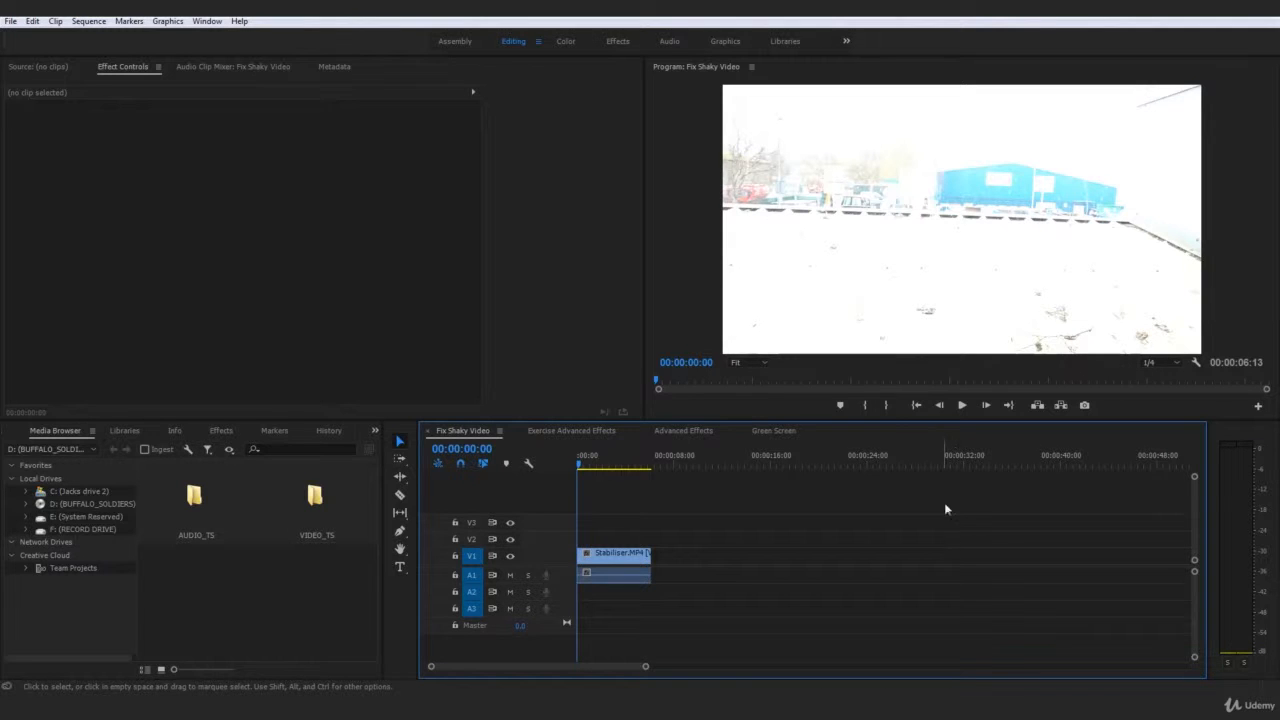
# Step: Play the original Stabiliser.MP4 clip in the Fix Shaky Video sequence several times from its start to examine the camera shake
pyautogui.click(965, 410)
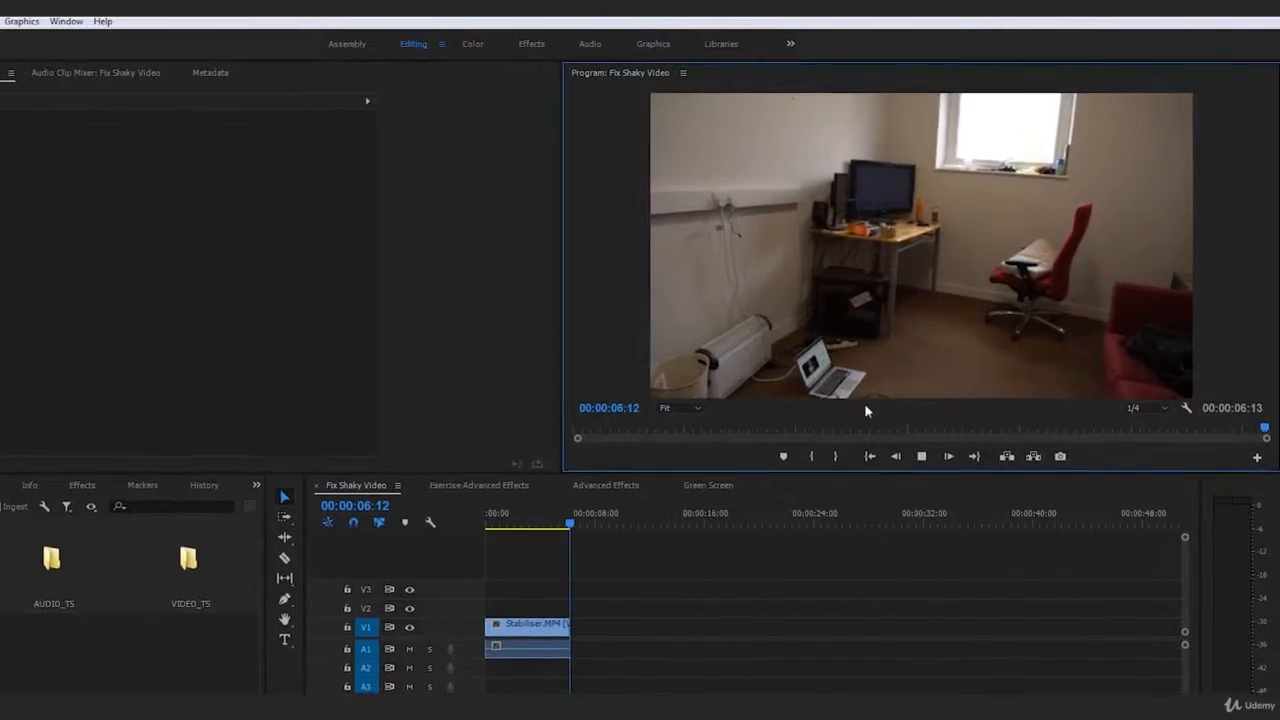
pyautogui.click(918, 460)
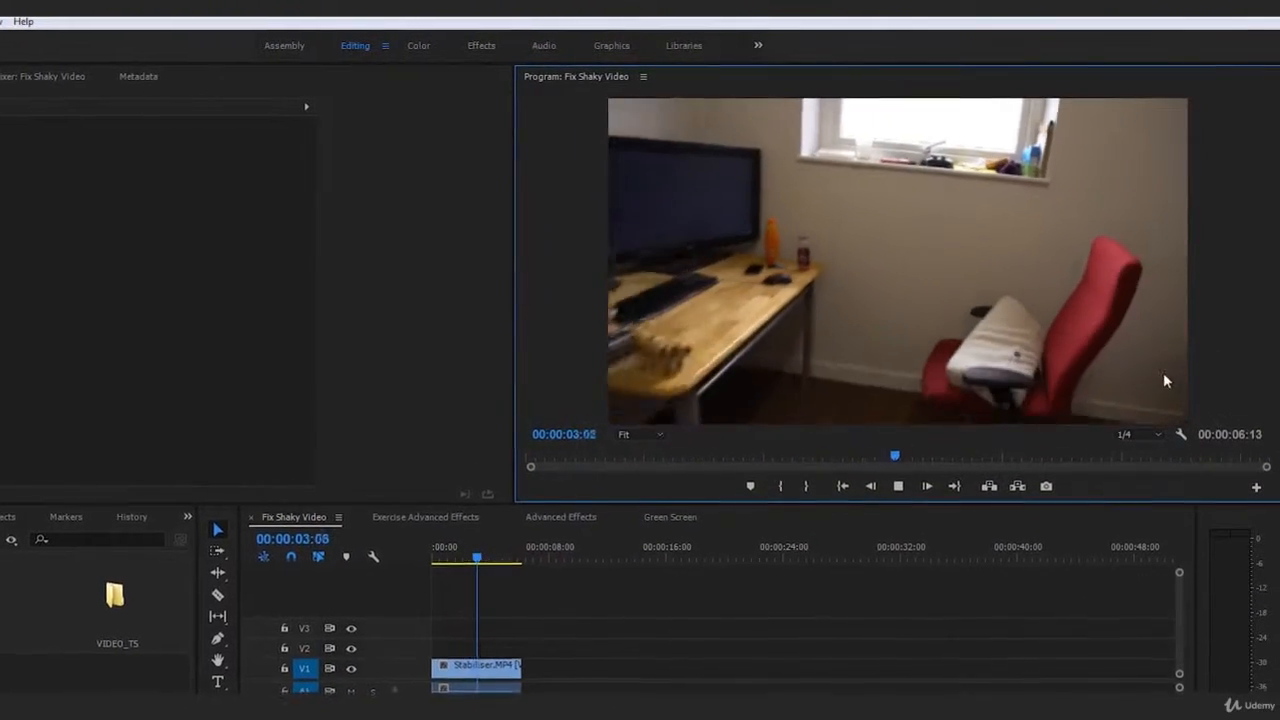
pyautogui.click(486, 583)
pyautogui.press('space')
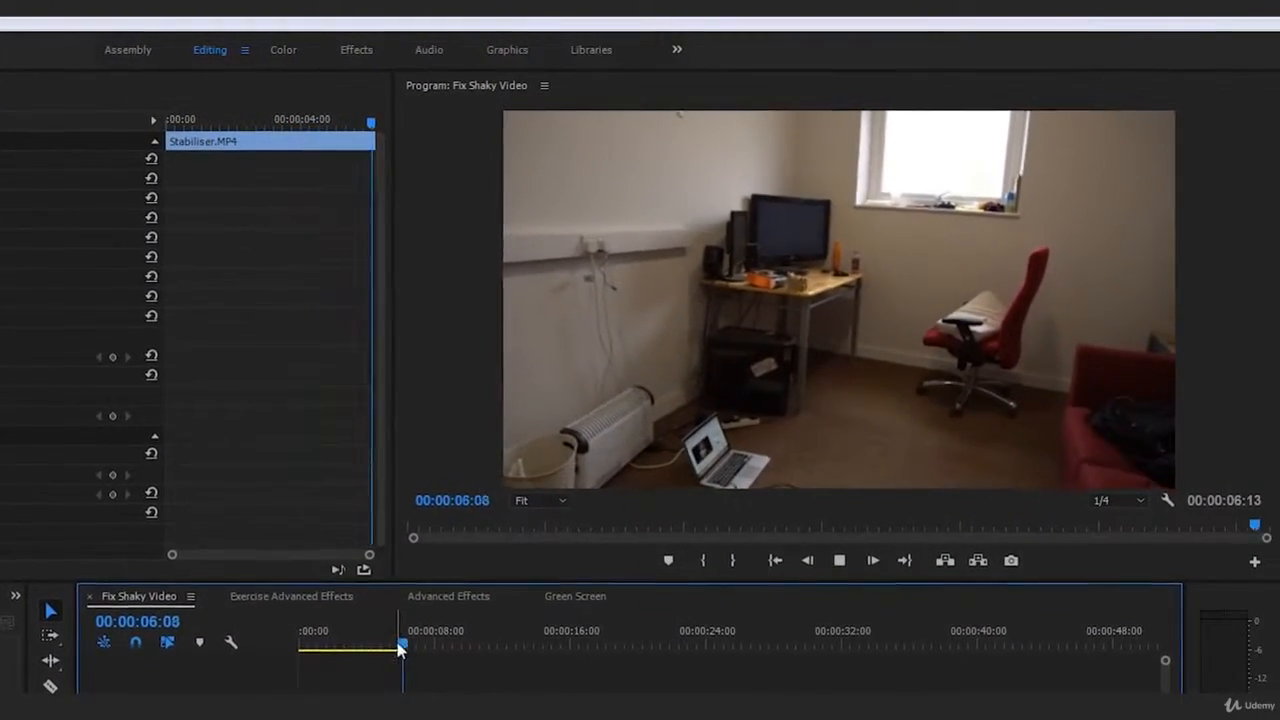
pyautogui.press('Home')
pyautogui.press('space')
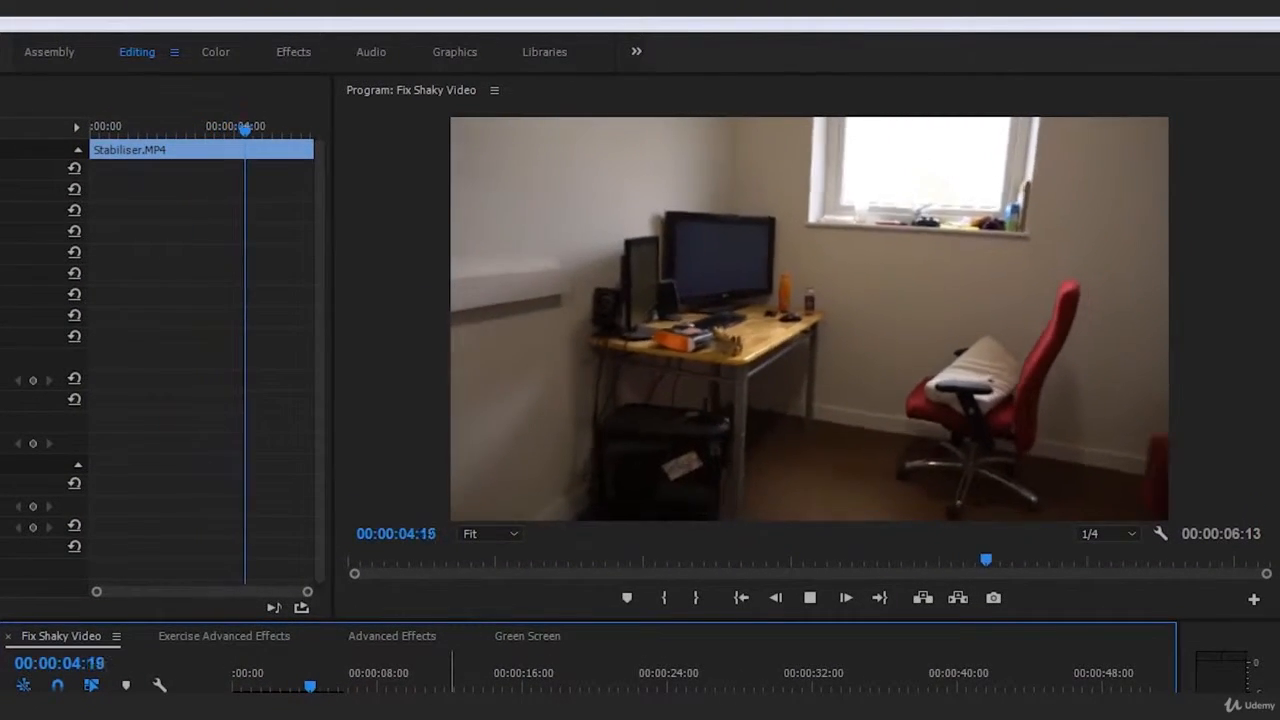
pyautogui.click(234, 675)
pyautogui.press('space')
pyautogui.click(520, 708)
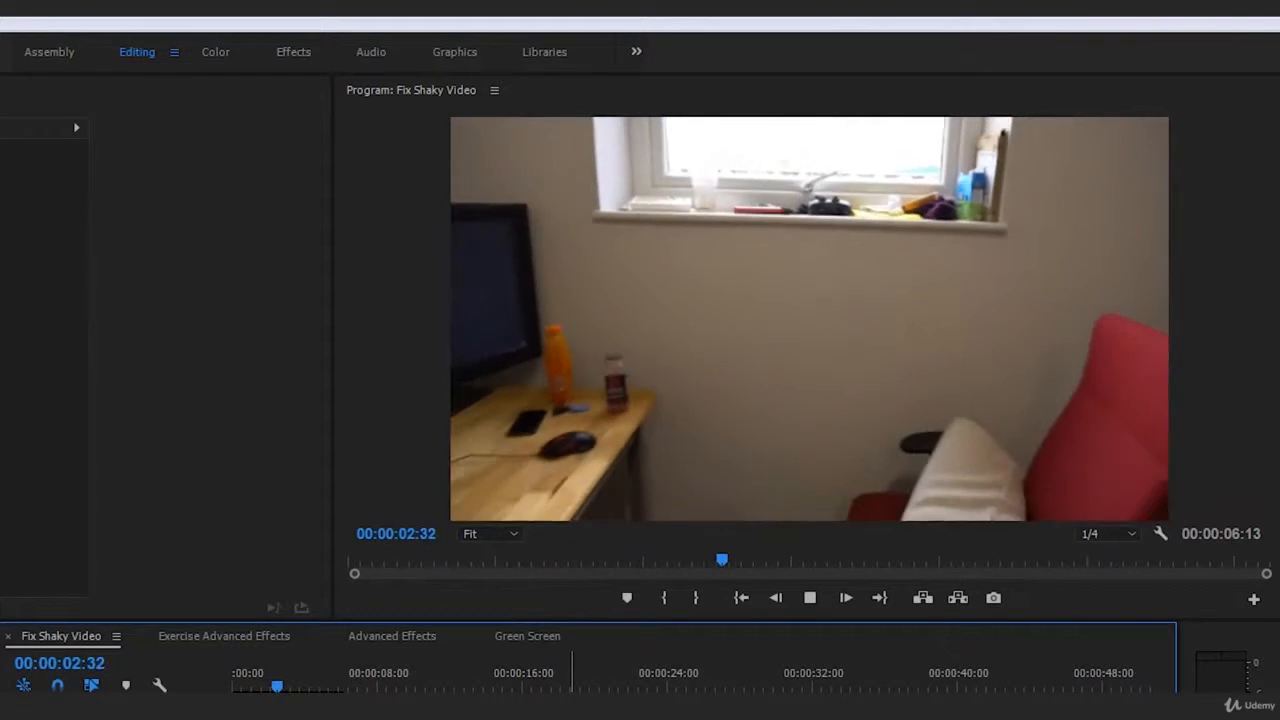
pyautogui.press('space')
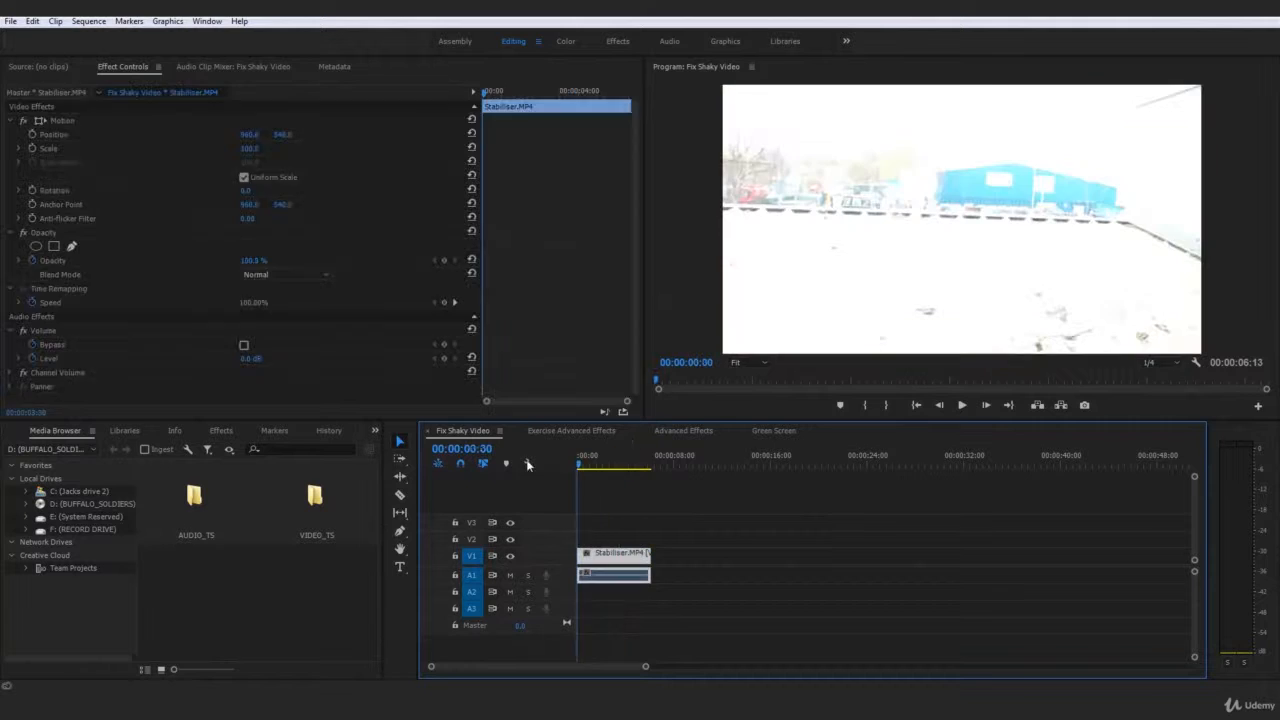
pyautogui.click(752, 532)
pyautogui.press('space')
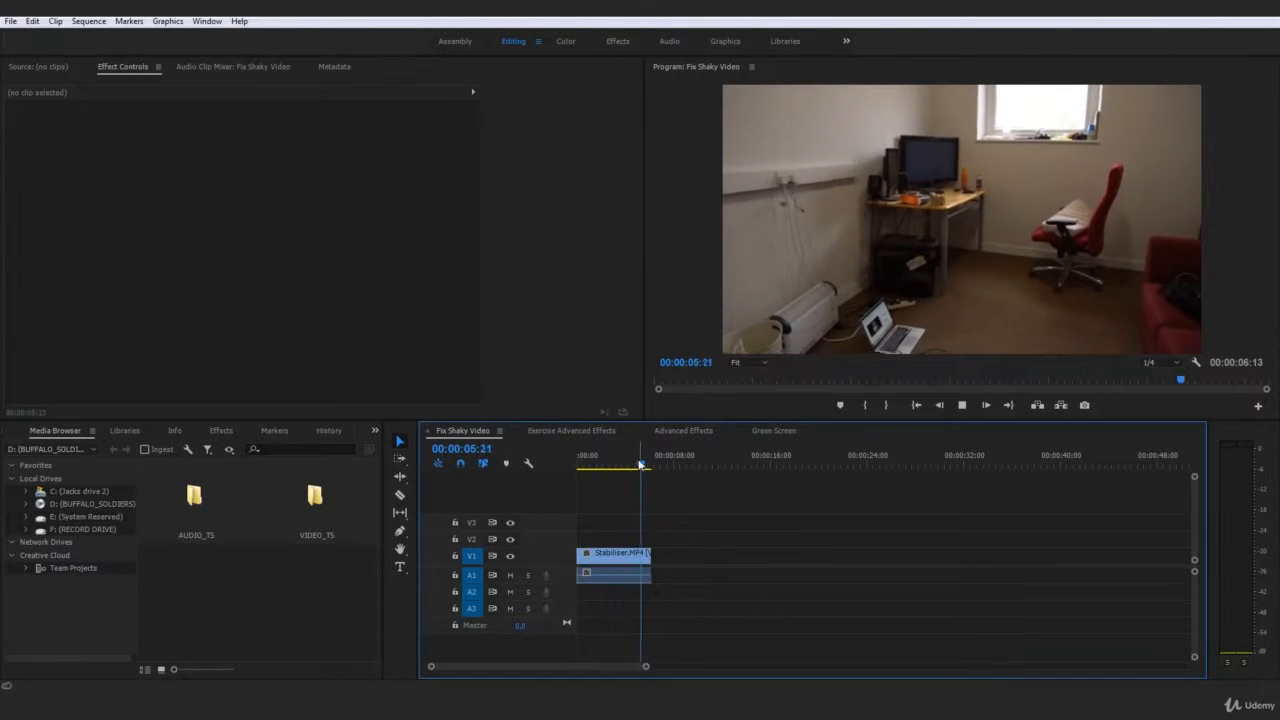
pyautogui.press('space')
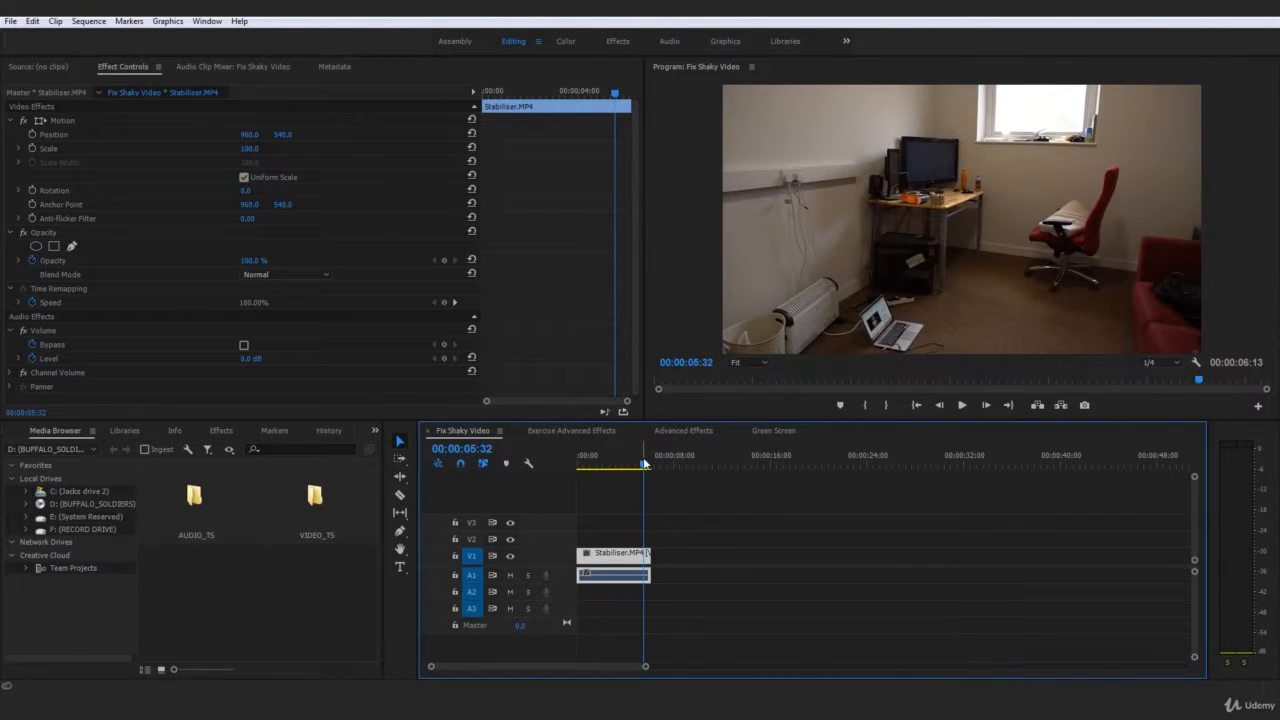
pyautogui.moveTo(645, 463); pyautogui.dragTo(650, 461)
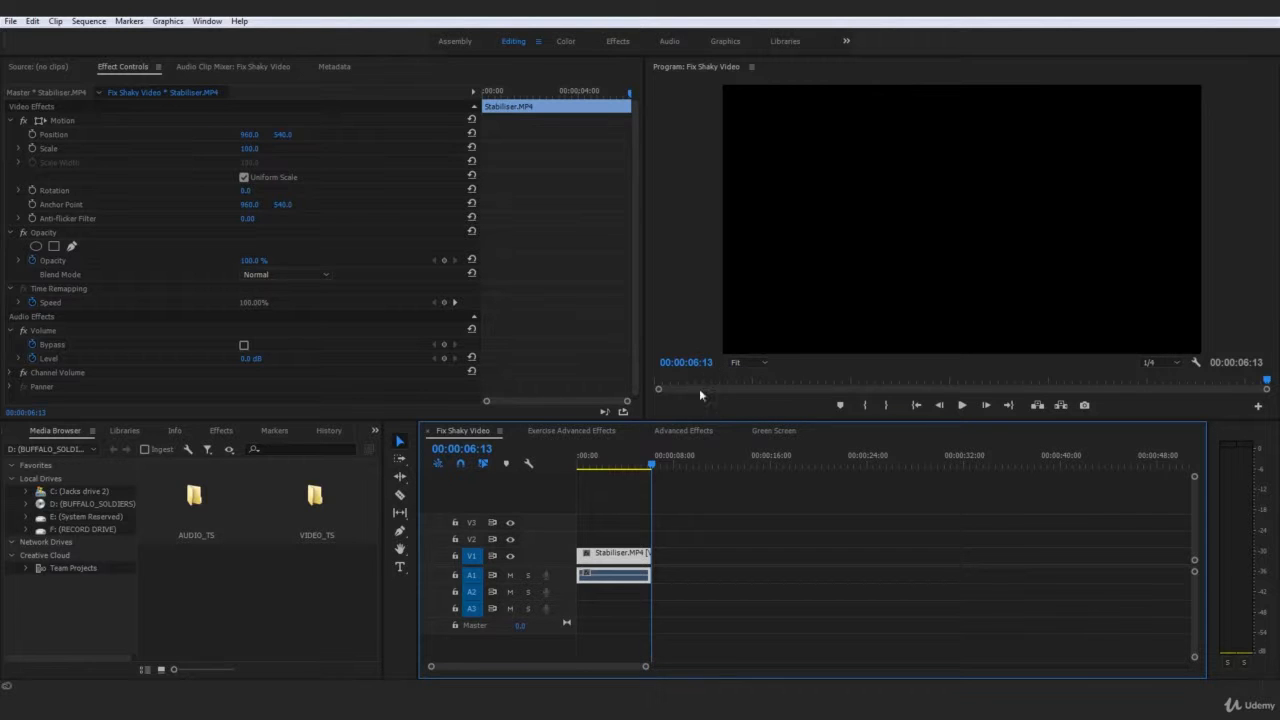
pyautogui.moveTo(649, 464); pyautogui.dragTo(558, 462)
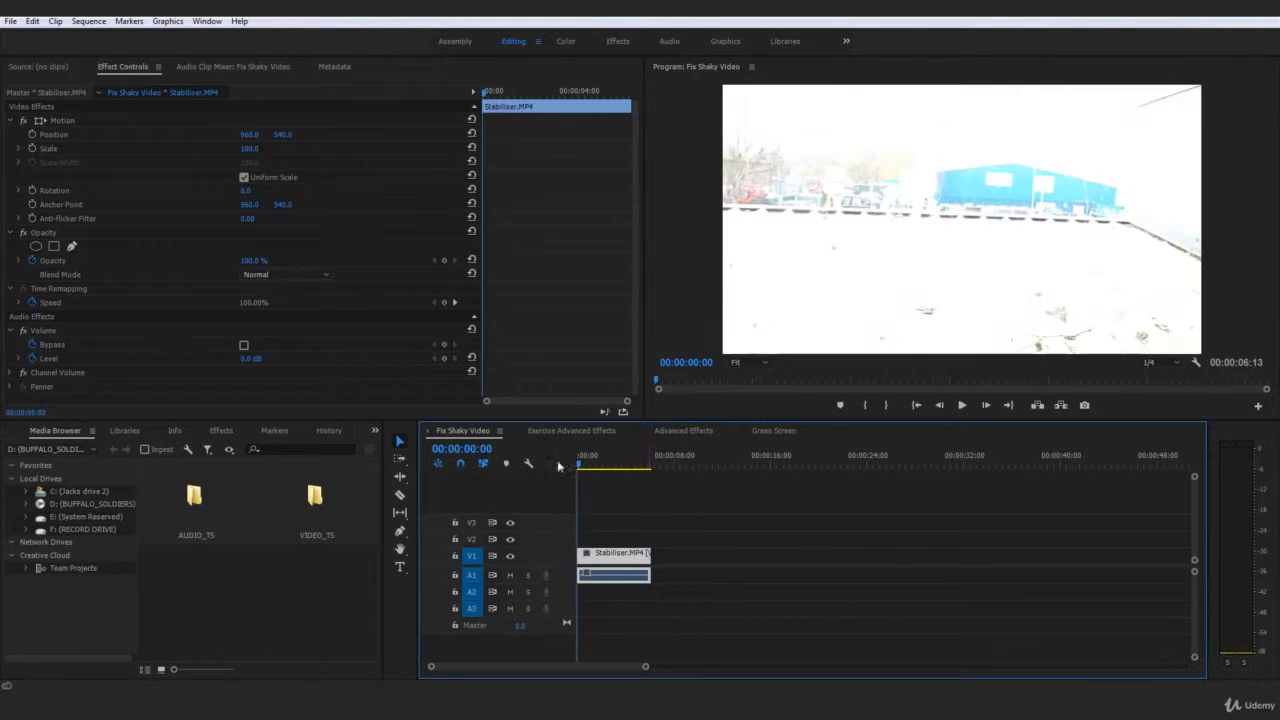
pyautogui.click(722, 497)
pyautogui.press('space')
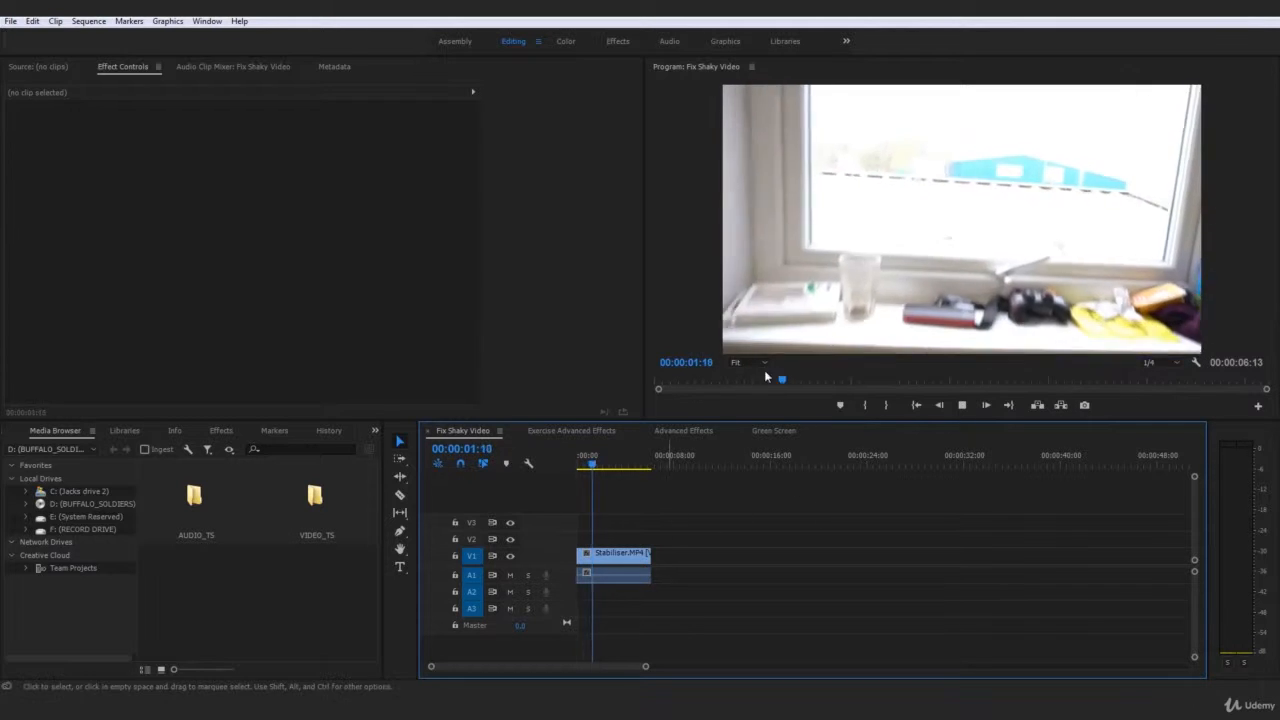
# Step: Select the Stabiliser.MP4 clip and switch to the Effects workspace, with the Video Effects folder collapsed
pyautogui.click(628, 555)
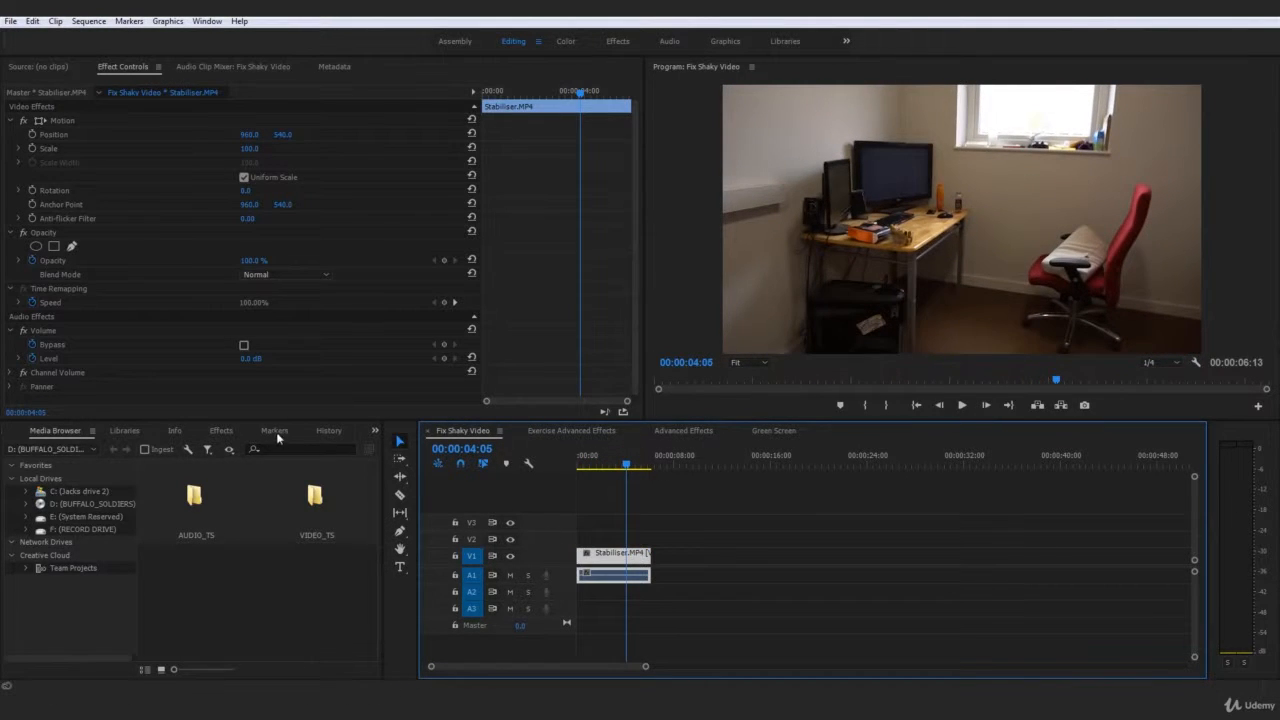
pyautogui.click(217, 430)
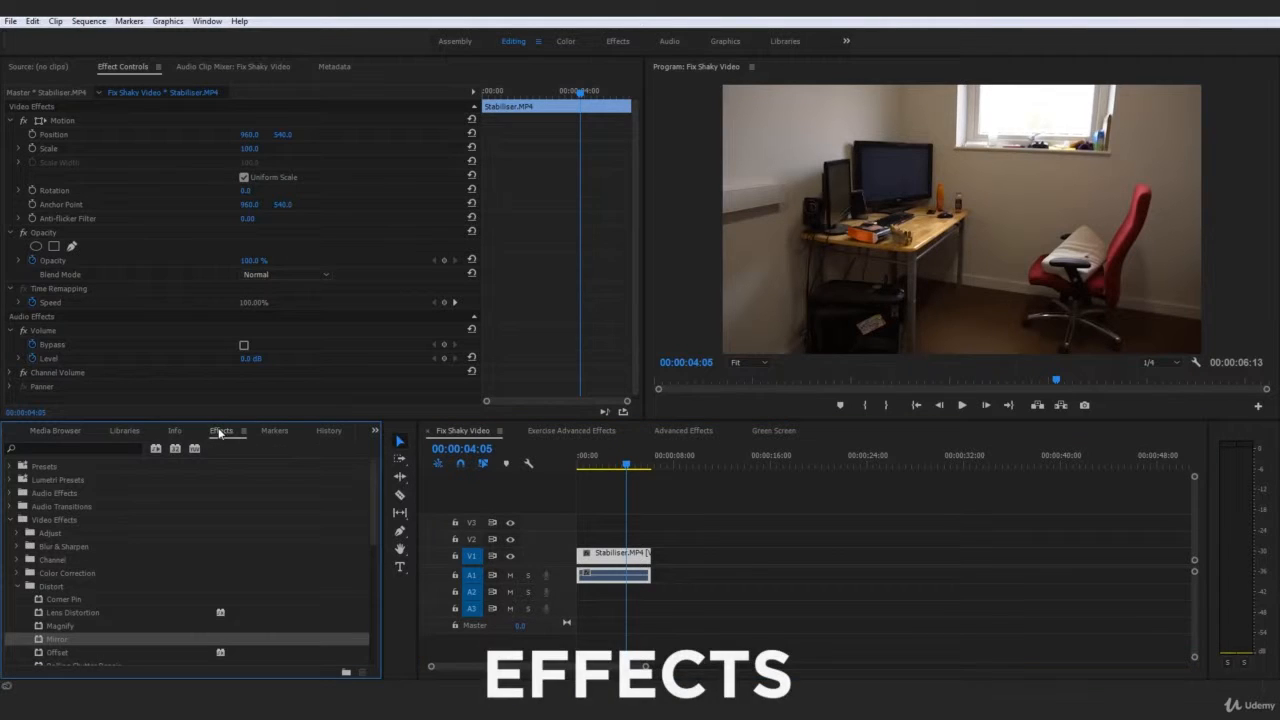
pyautogui.click(19, 588)
pyautogui.click(618, 42)
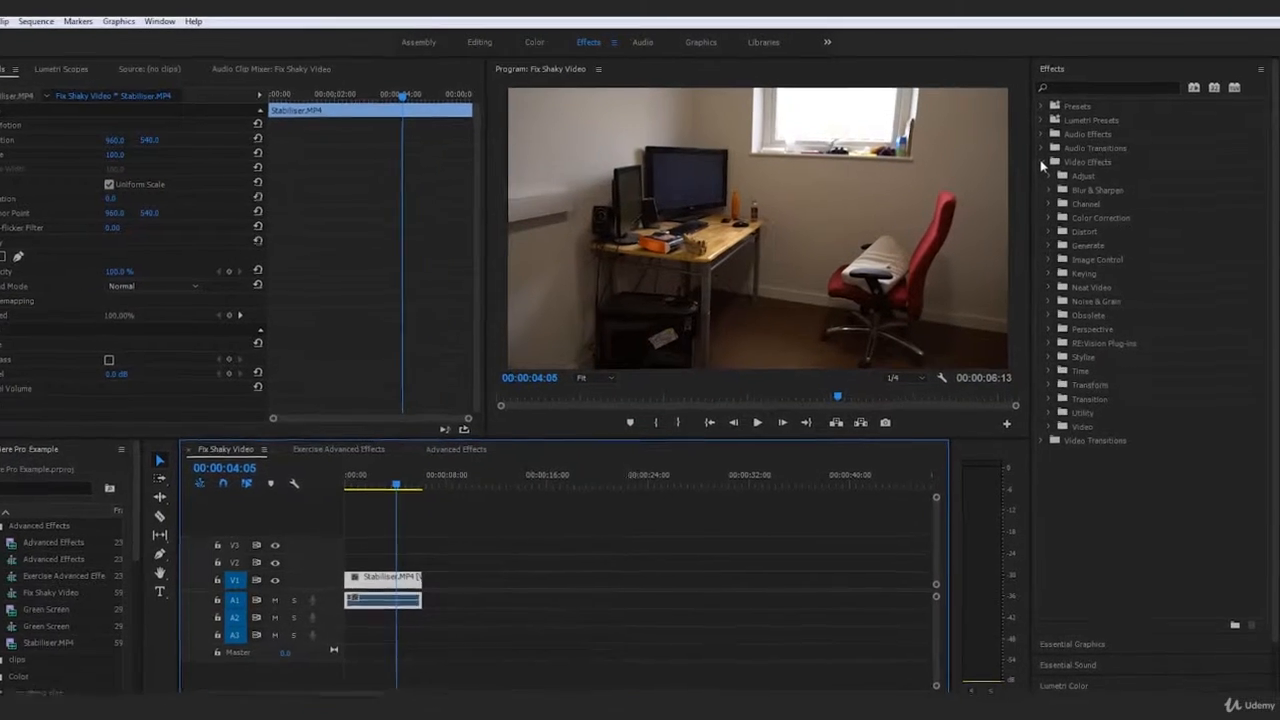
pyautogui.click(1056, 157)
# Step: Search the effects for "Warp sta" and select the Warp Stabilizer video effect
pyautogui.click(1098, 84)
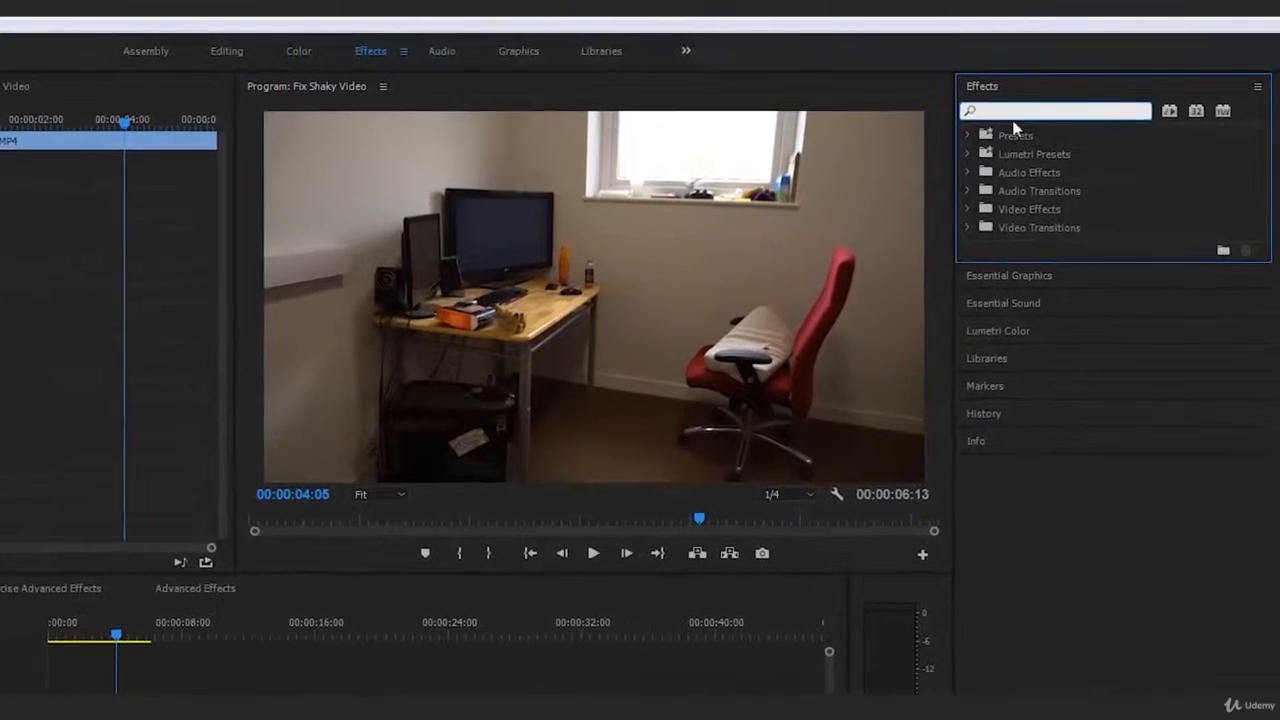
pyautogui.write('W')
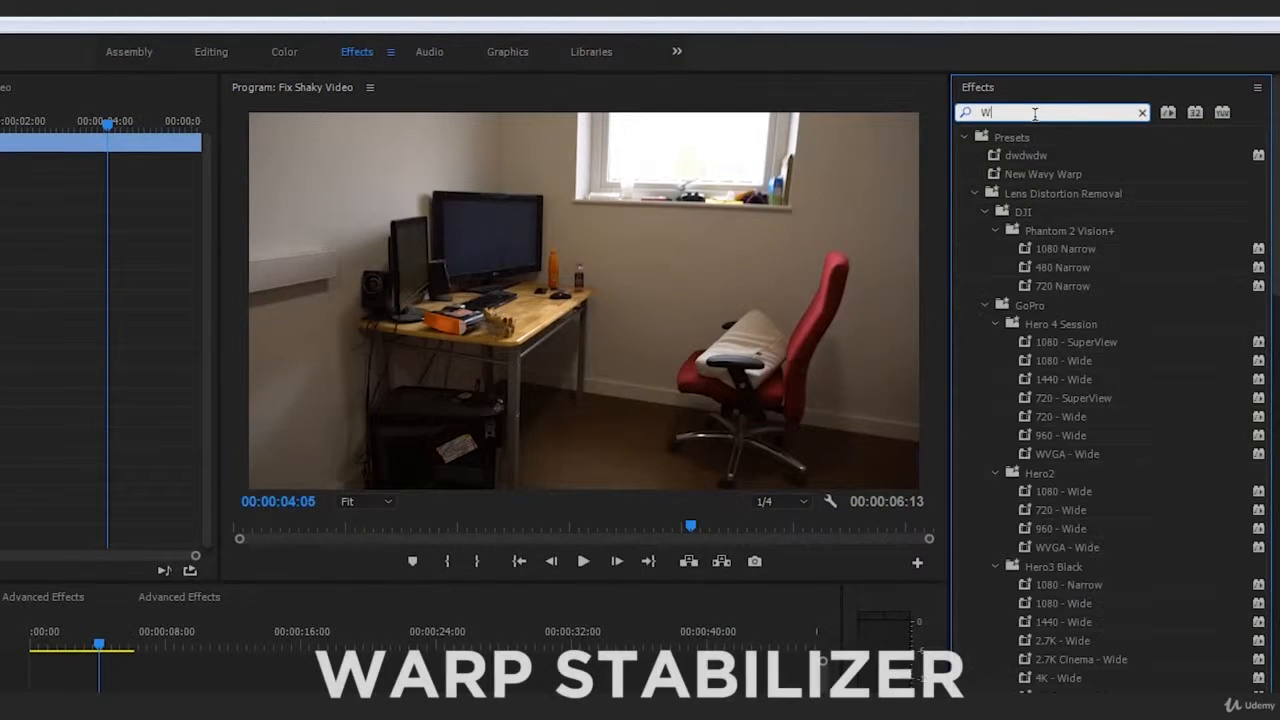
pyautogui.write('arp sta')
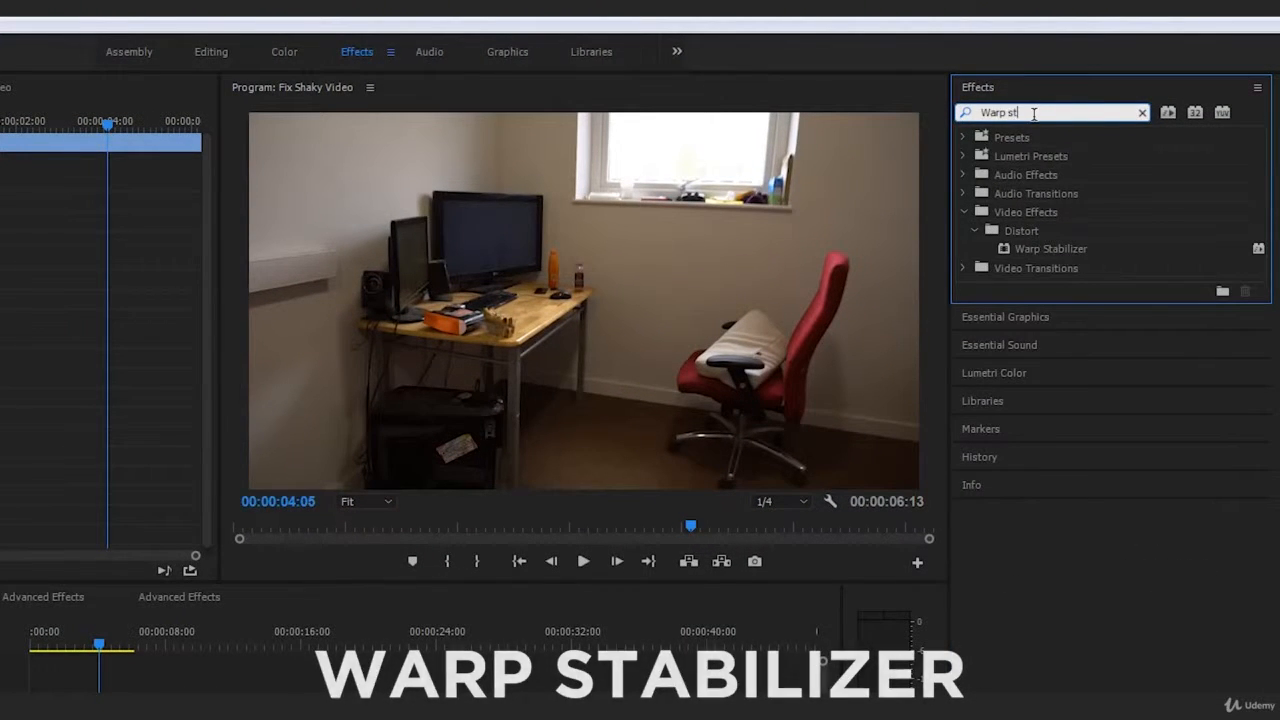
pyautogui.click(1057, 250)
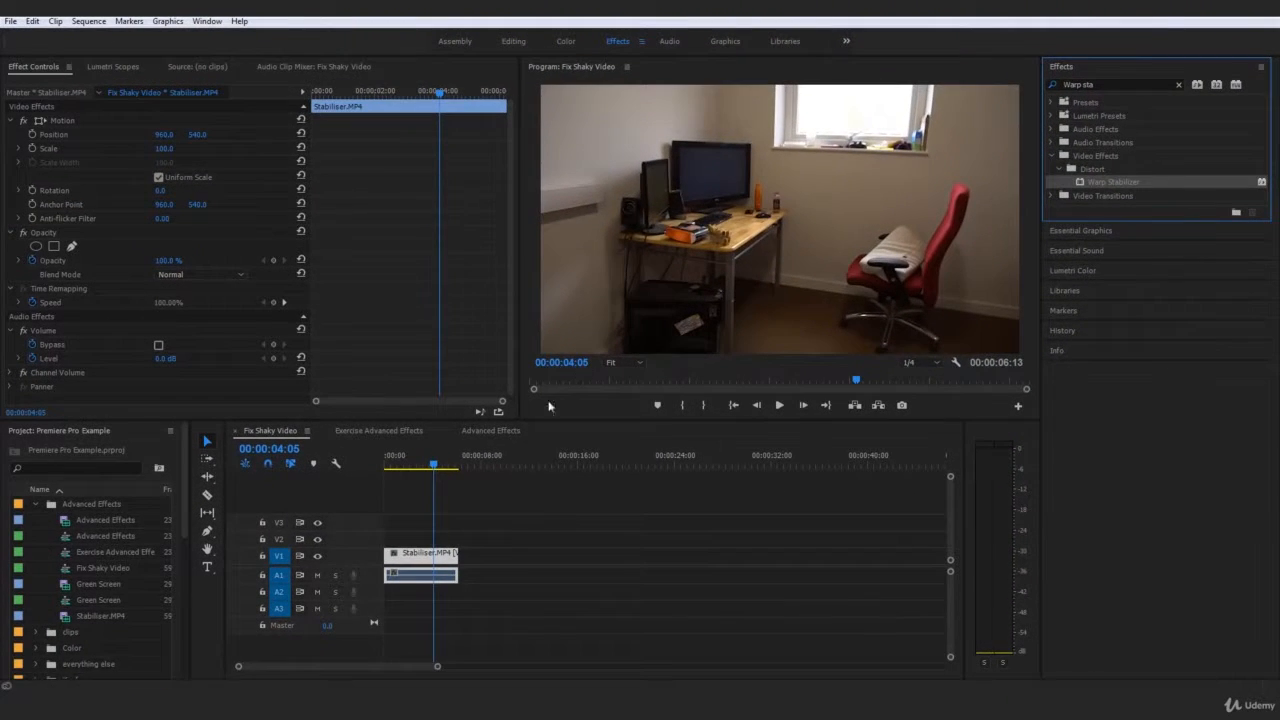
# Step: Return the playhead to the sequence start and apply Warp Stabilizer to the Stabiliser.MP4 clip on V1
pyautogui.moveTo(425, 472); pyautogui.dragTo(369, 474)
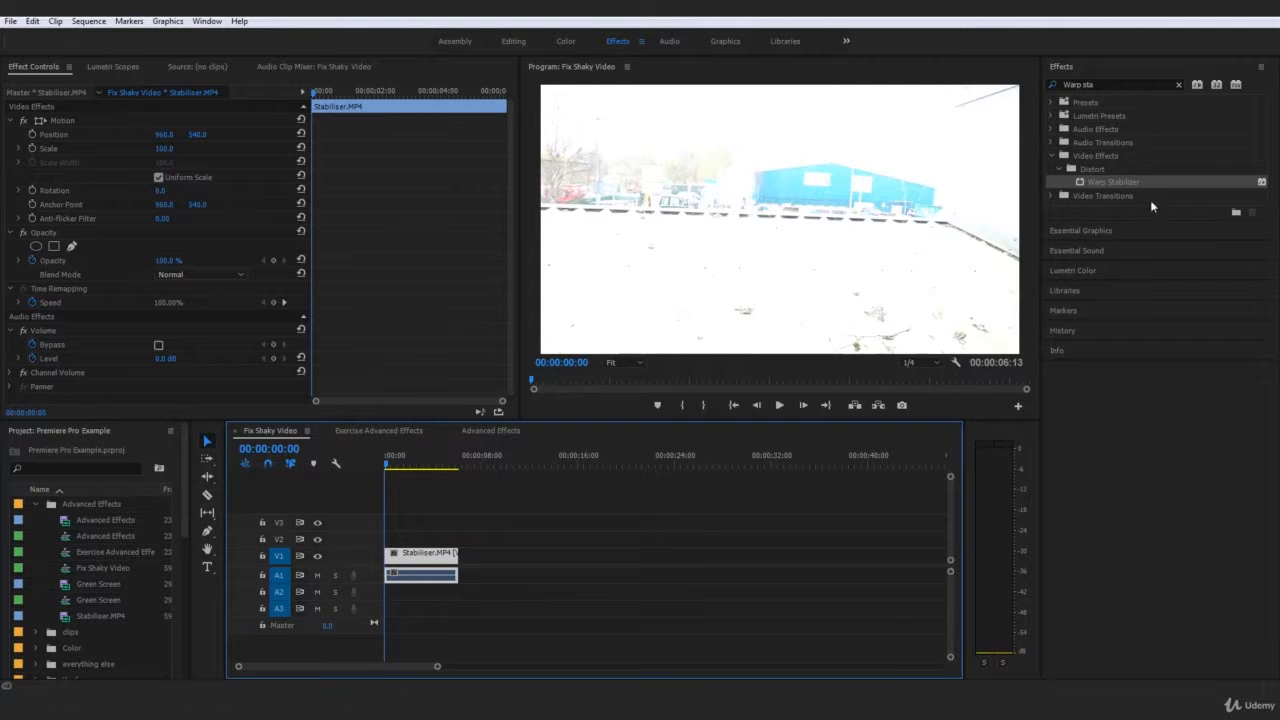
pyautogui.moveTo(1125, 182); pyautogui.dragTo(499, 499)
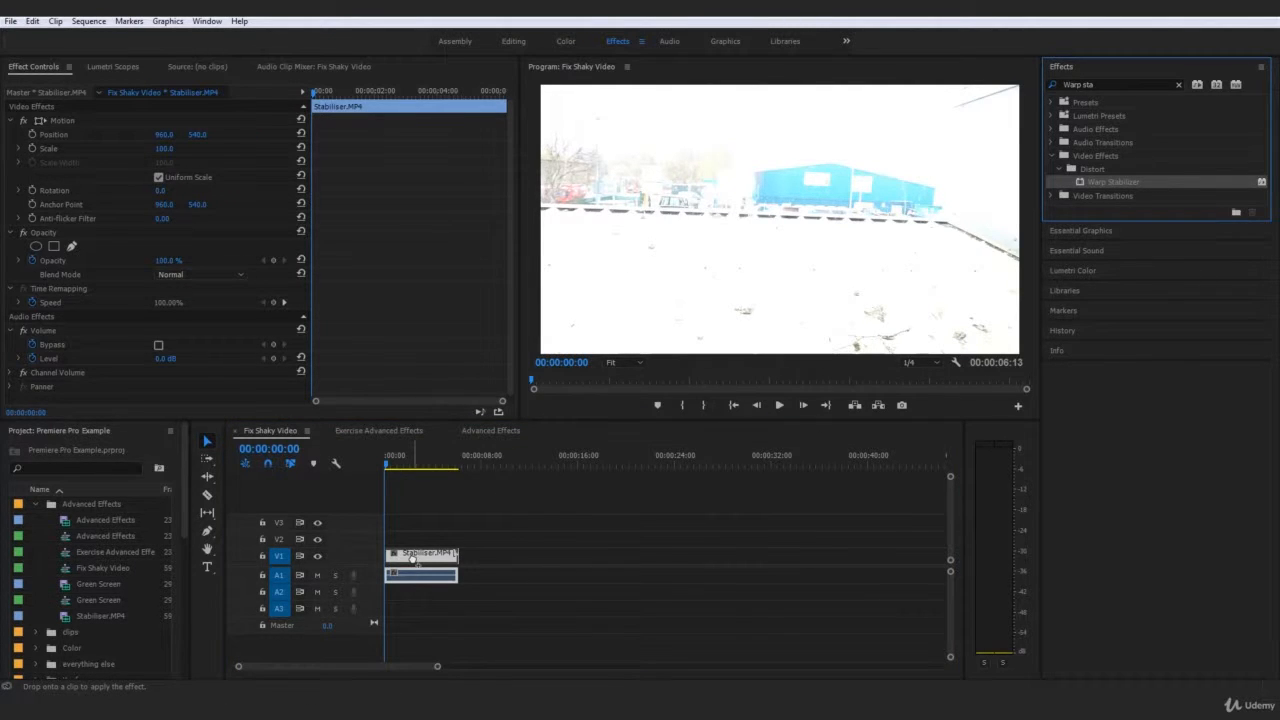
pyautogui.moveTo(412, 558); pyautogui.dragTo(412, 558)
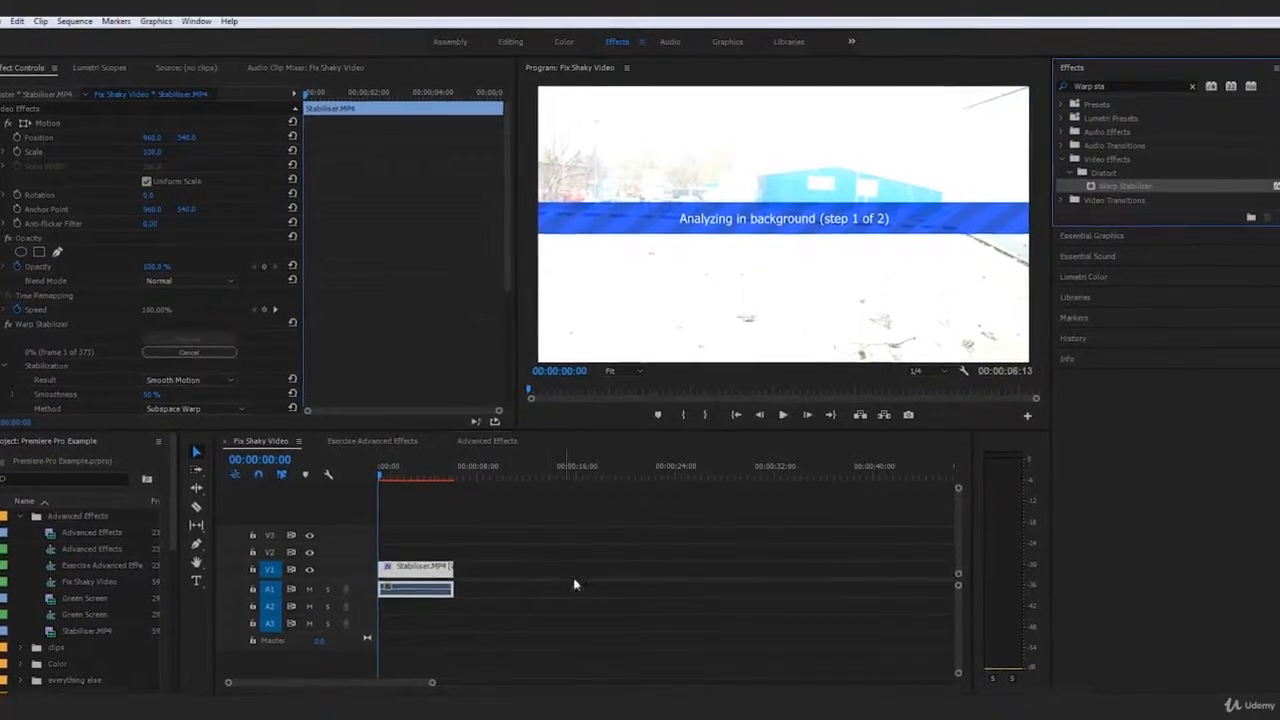
# Step: Examine the Warp Stabilizer settings of the clip while it is analysed, and play back the stabilised footage
pyautogui.click(644, 594)
pyautogui.click(411, 596)
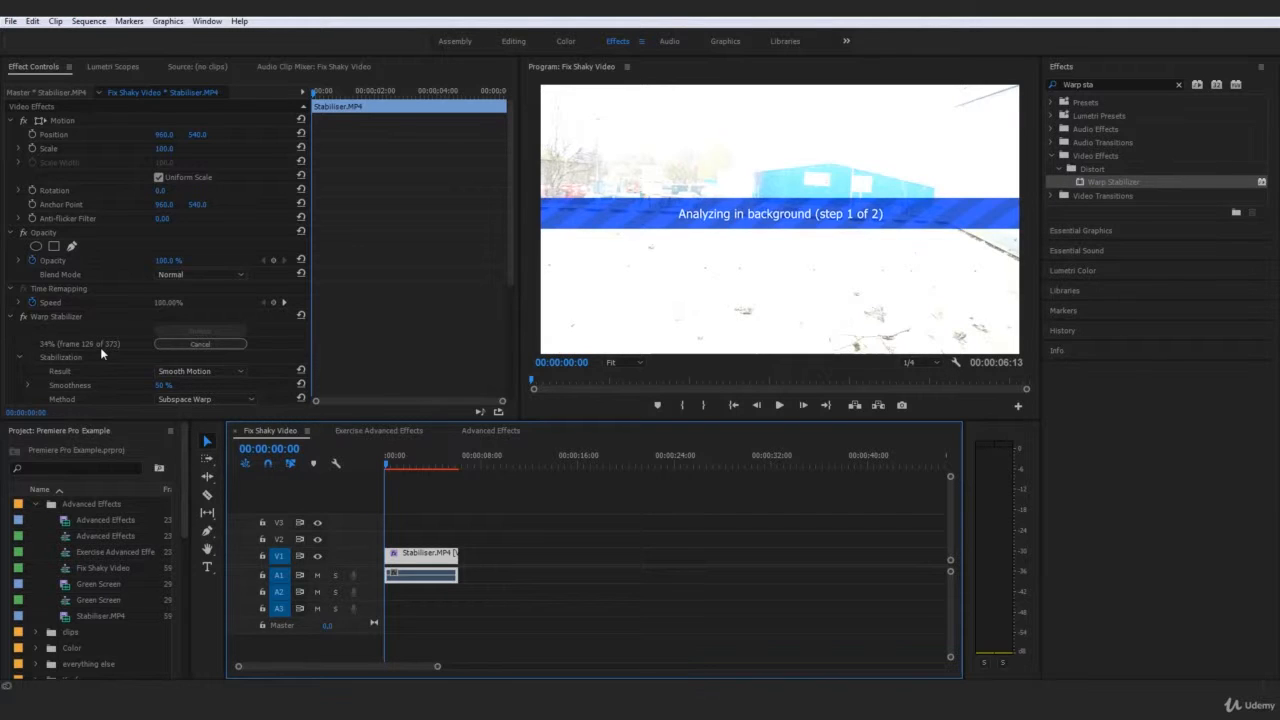
pyautogui.scroll(-2, 63, 329)
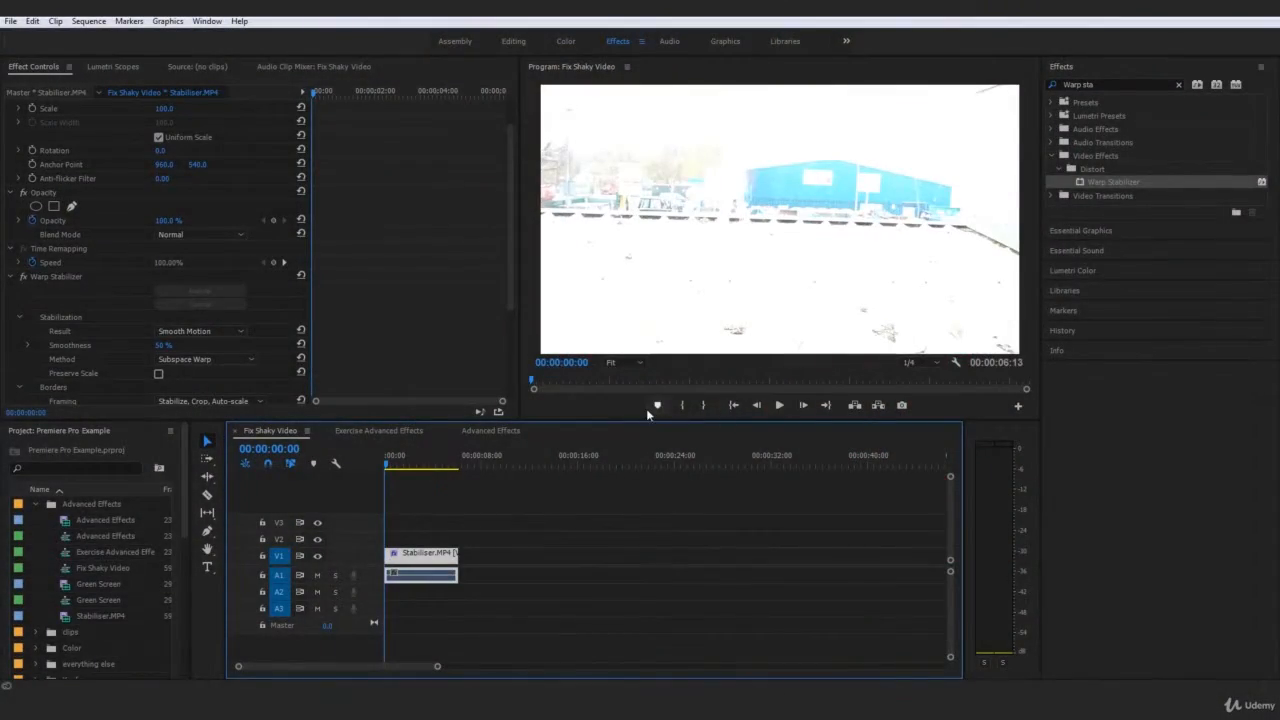
pyautogui.click(779, 405)
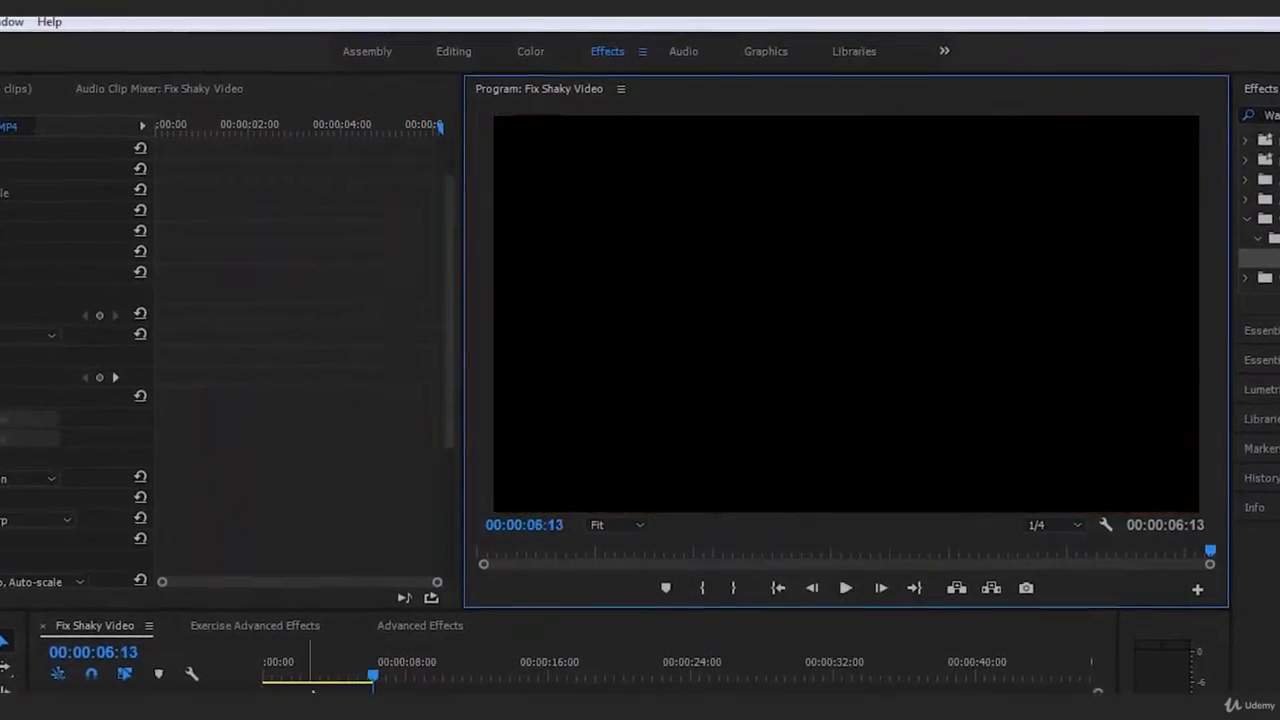
# Step: Duplicate the stabilised clip directly after the first one on V1 and remove Warp Stabilizer from the copy
pyautogui.moveTo(402, 613); pyautogui.dragTo(520, 557)
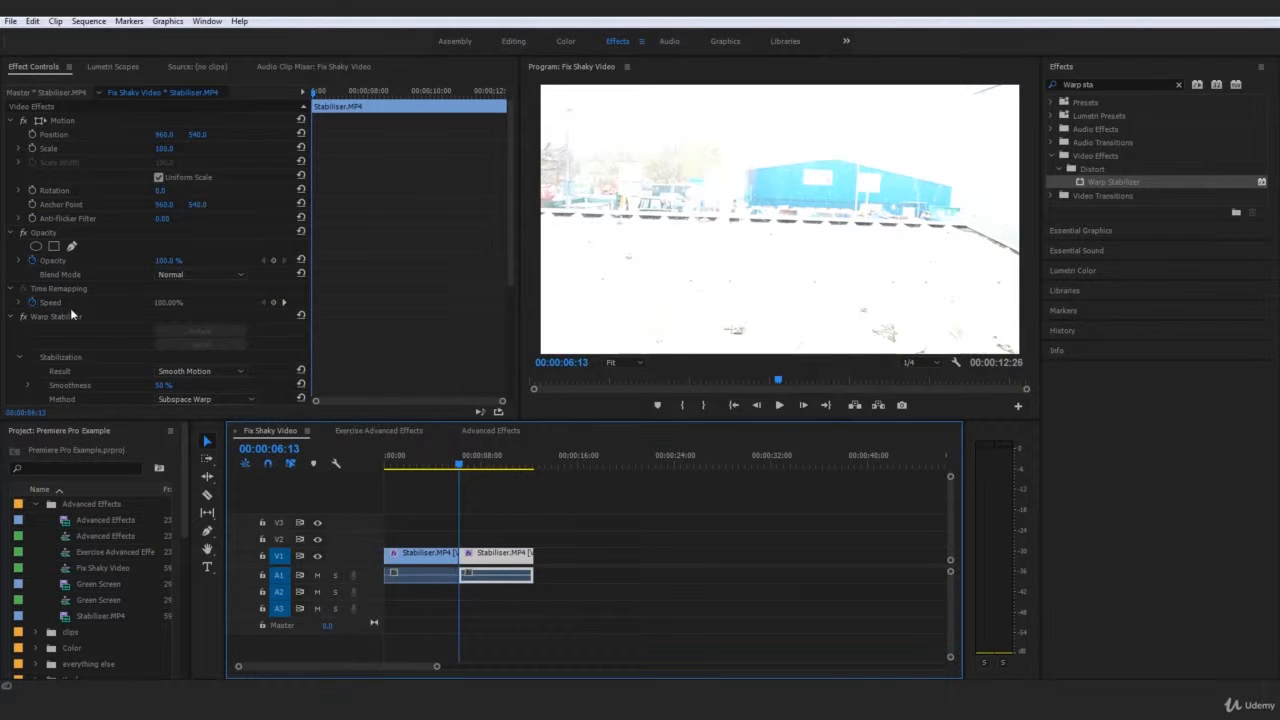
pyautogui.click(503, 568)
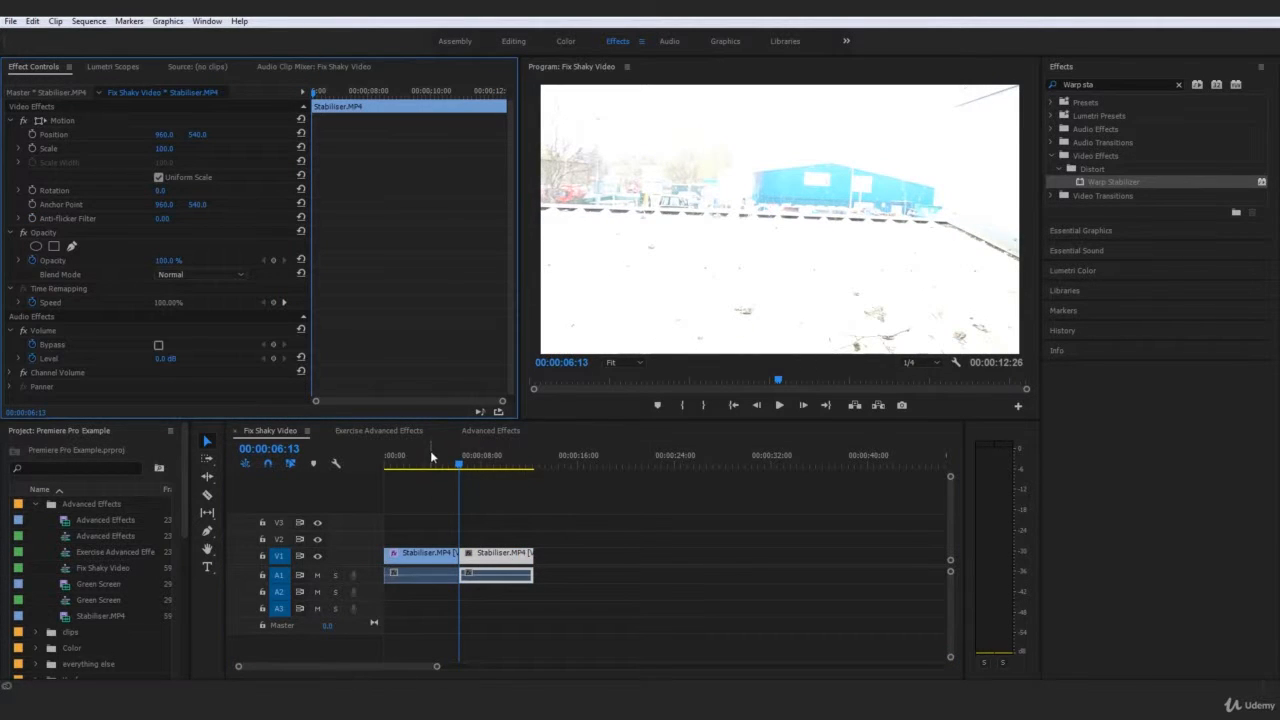
# Step: Mark In and Out points around both clips and render the sequence from In to Out
pyautogui.moveTo(547, 463); pyautogui.dragTo(260, 458)
pyautogui.press('o')
pyautogui.click(88, 21)
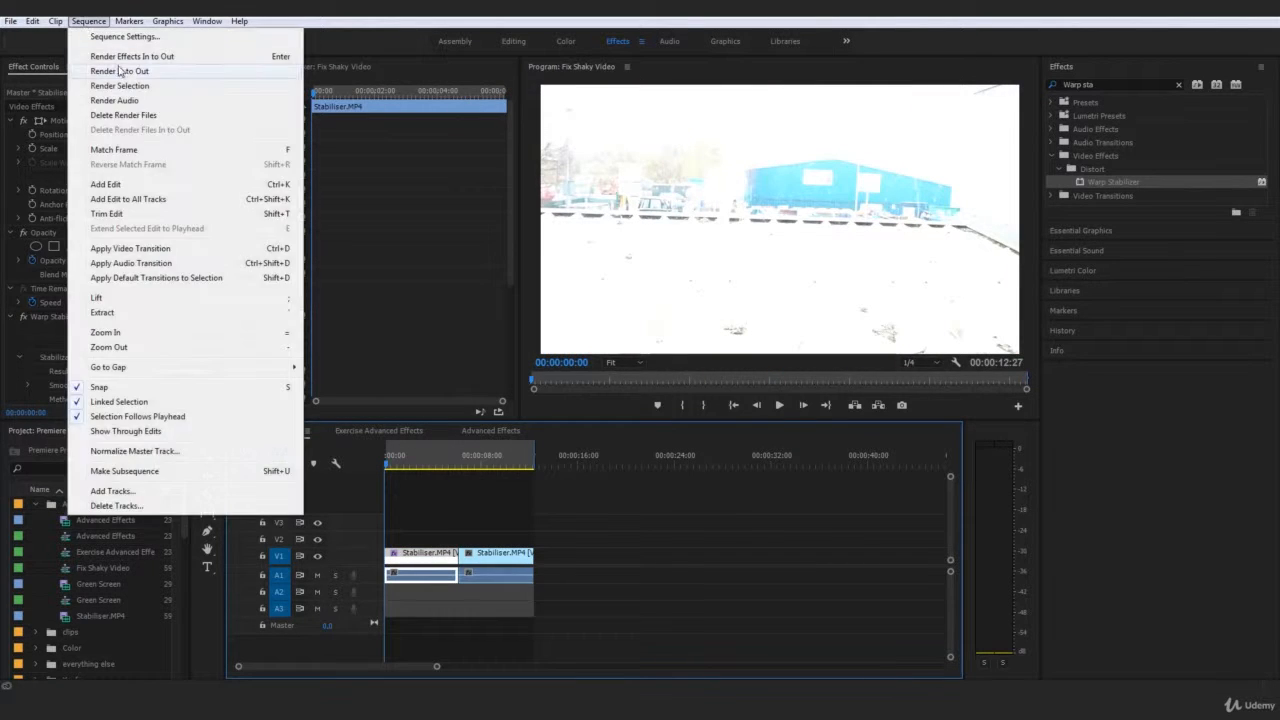
pyautogui.click(190, 66)
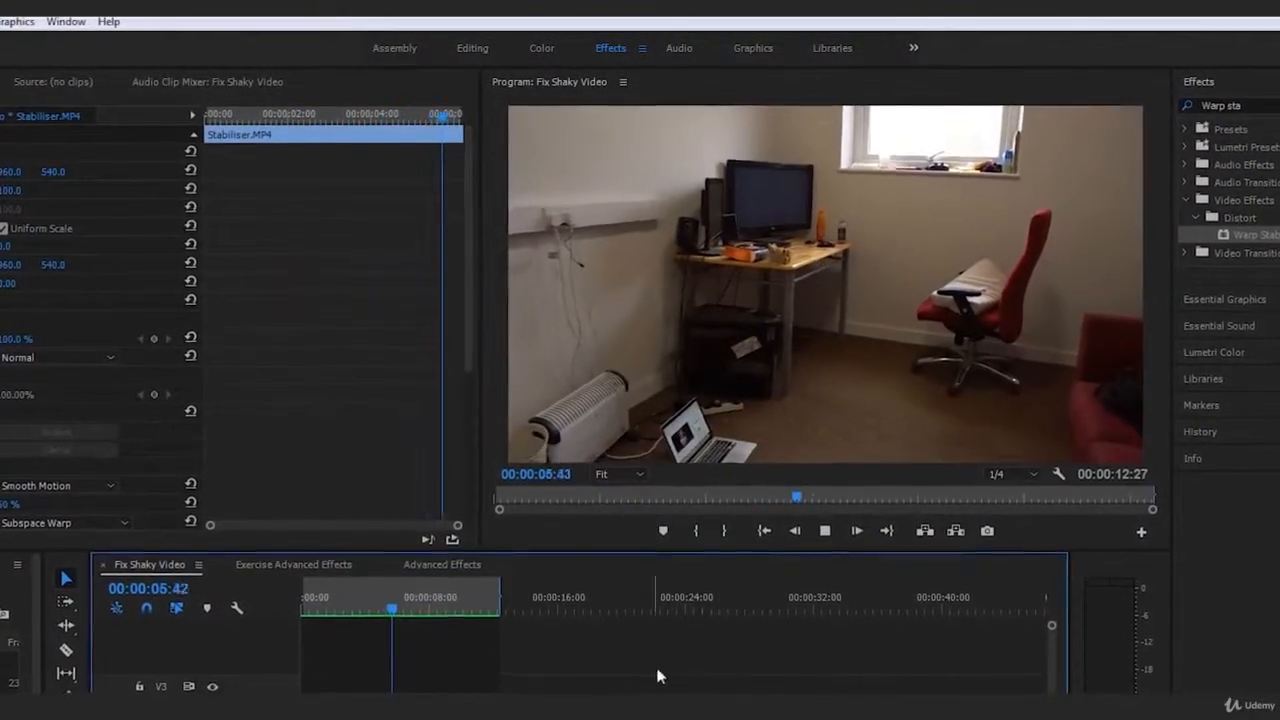
# Step: Replay the rendered sequence from its start several times to examine how smooth the stabilised clip is
pyautogui.press('space')
pyautogui.click(300, 610)
pyautogui.press('space')
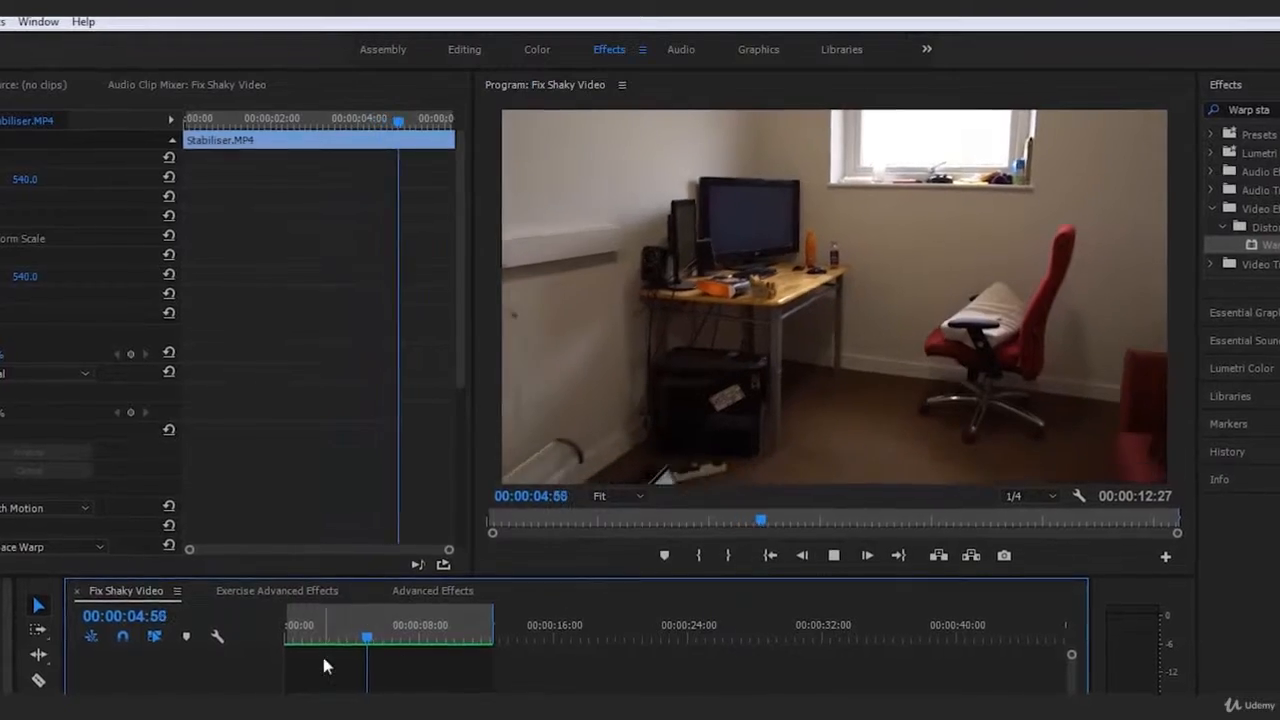
pyautogui.moveTo(312, 630); pyautogui.dragTo(190, 643)
pyautogui.click(642, 646)
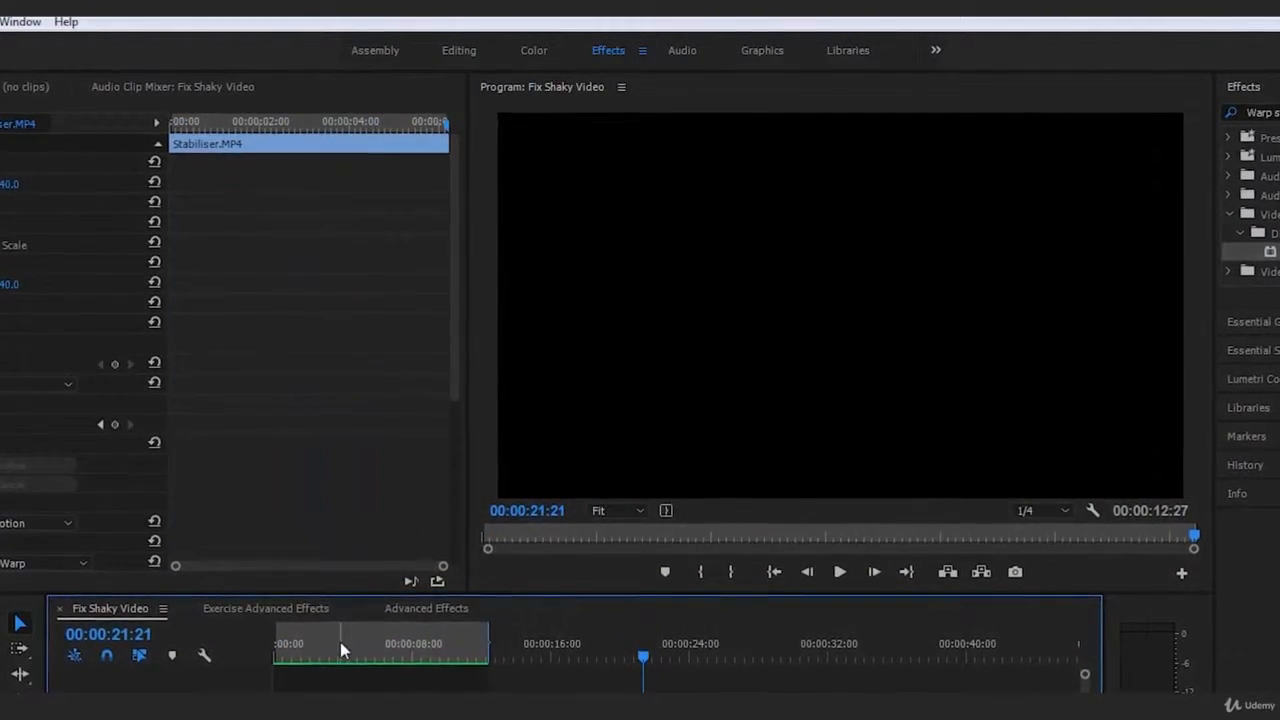
pyautogui.moveTo(340, 642); pyautogui.dragTo(267, 646)
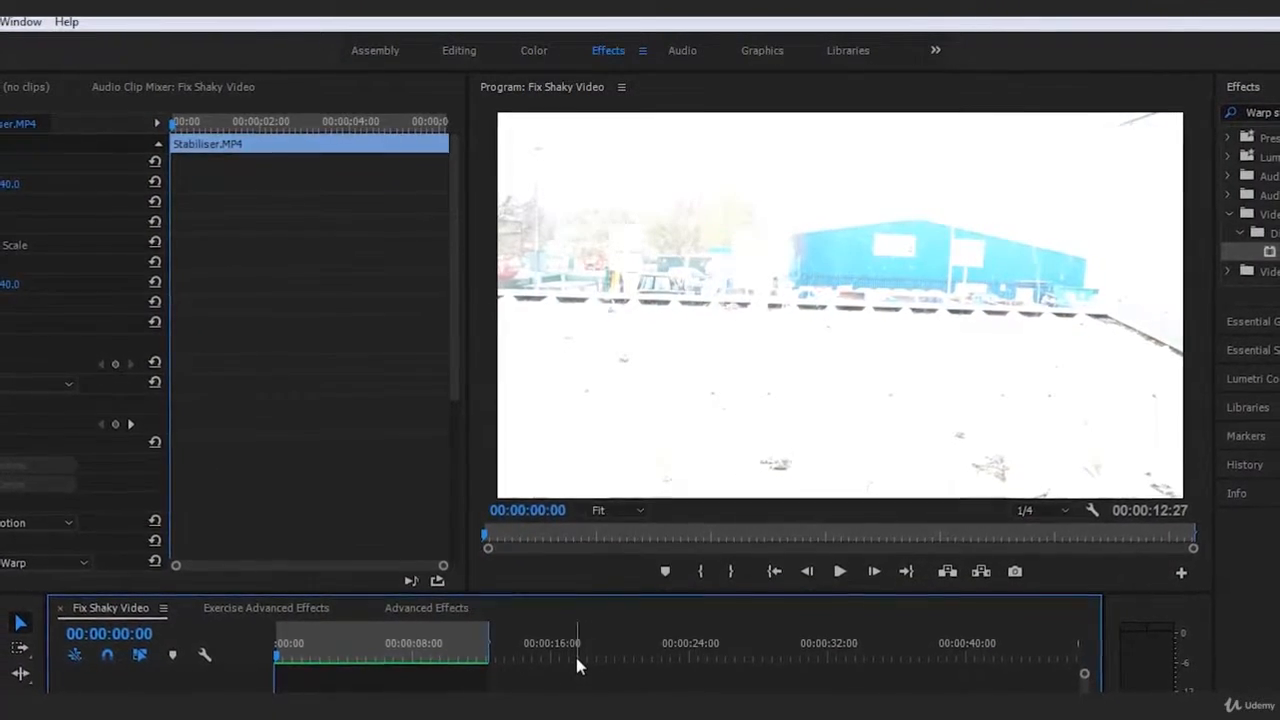
pyautogui.press('space')
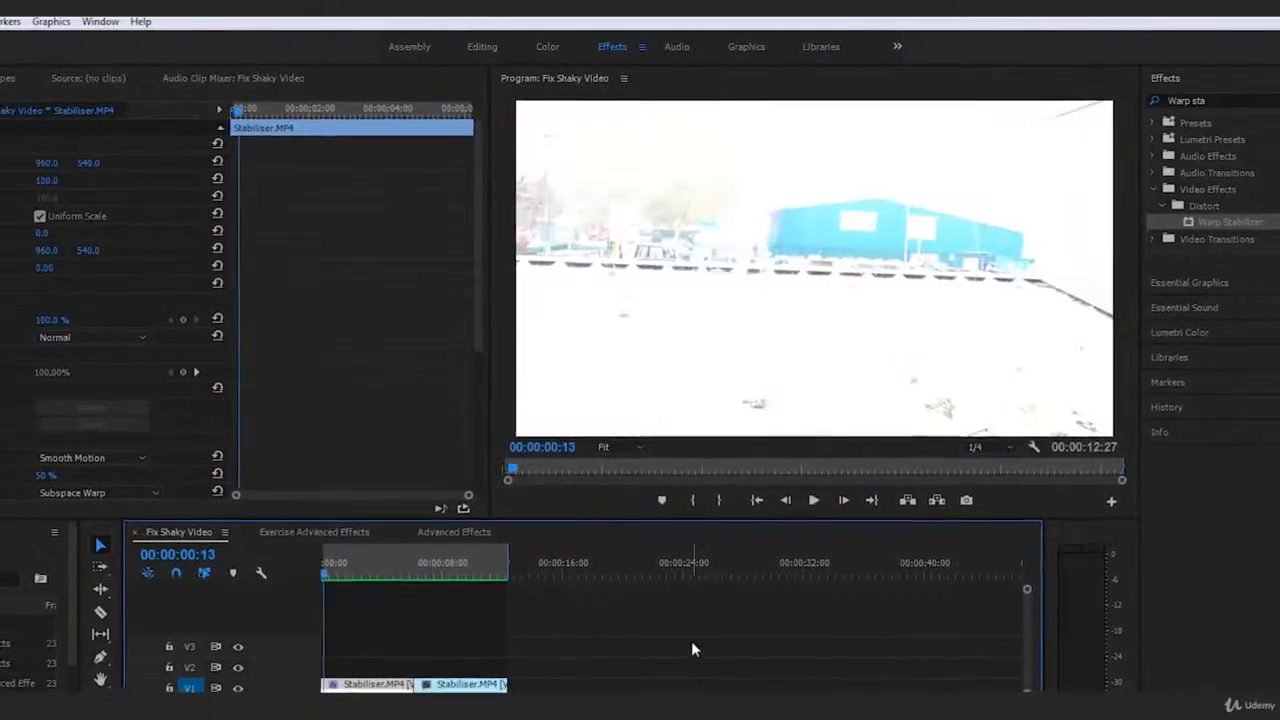
pyautogui.press('space')
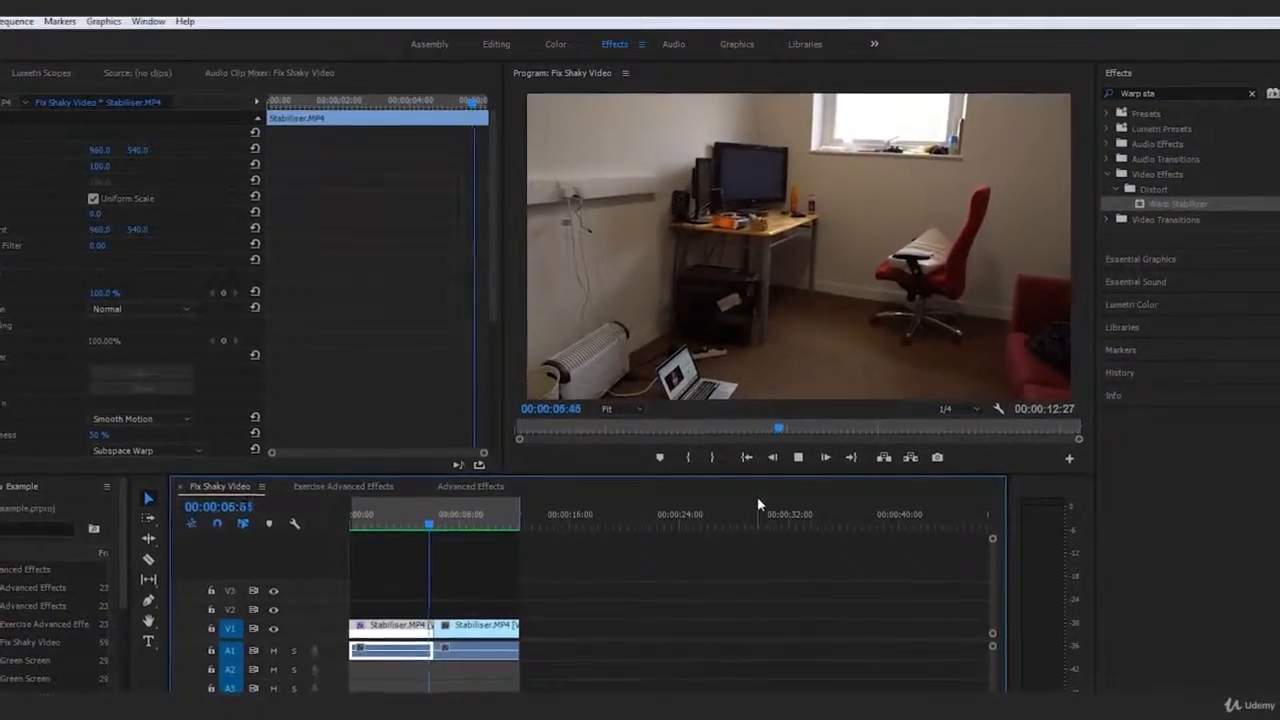
pyautogui.moveTo(446, 517); pyautogui.dragTo(298, 517)
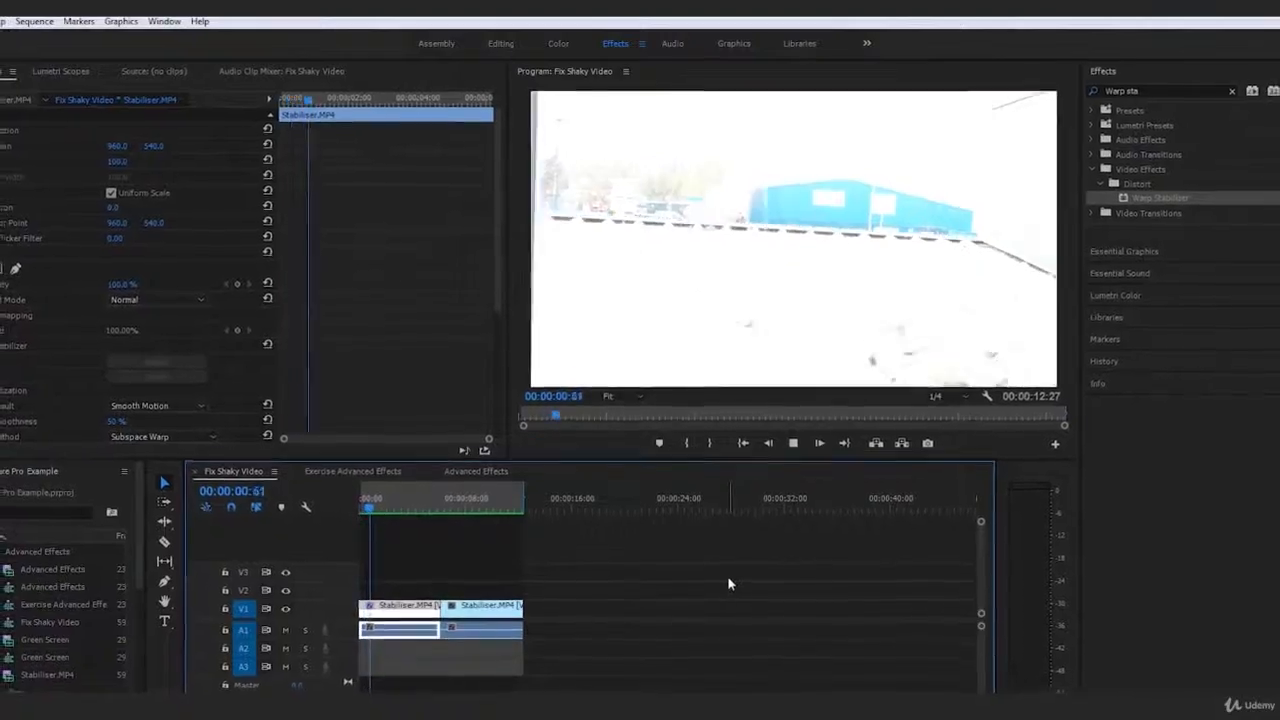